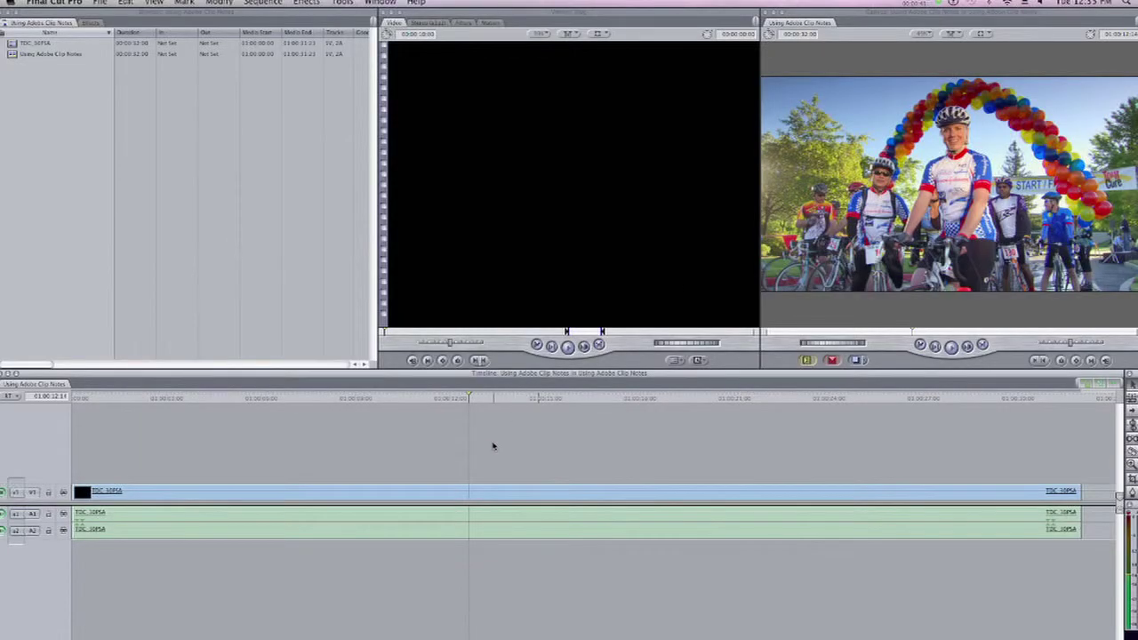
Scrub through the TDC_30PSA sequence to preview its later clips, then open the File menu
left_click_drag(371, 397, 369, 406)
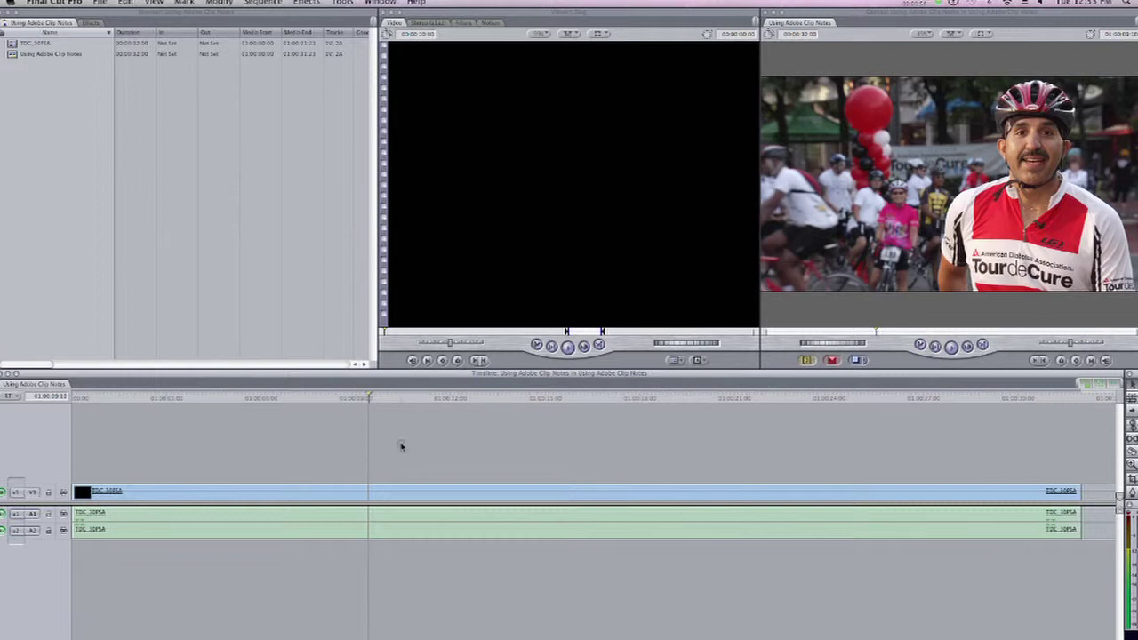
left_click(94, 2)
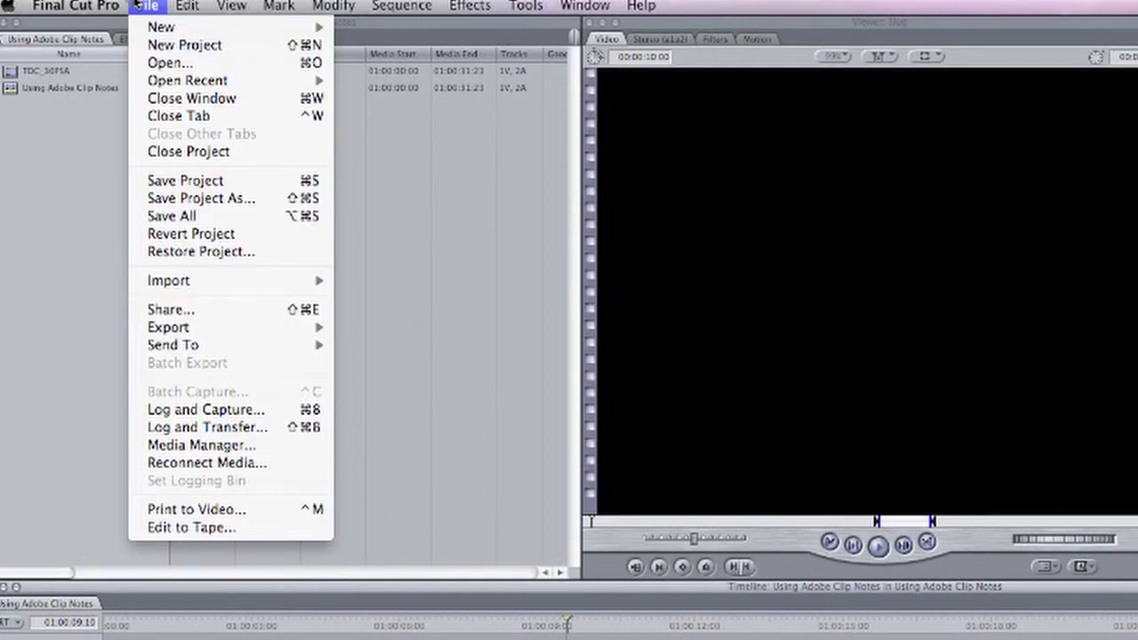
Export the sequence as a QuickTime movie named 'Using Adobe Clip Notes' on the Desktop
mouse_move(219, 326)
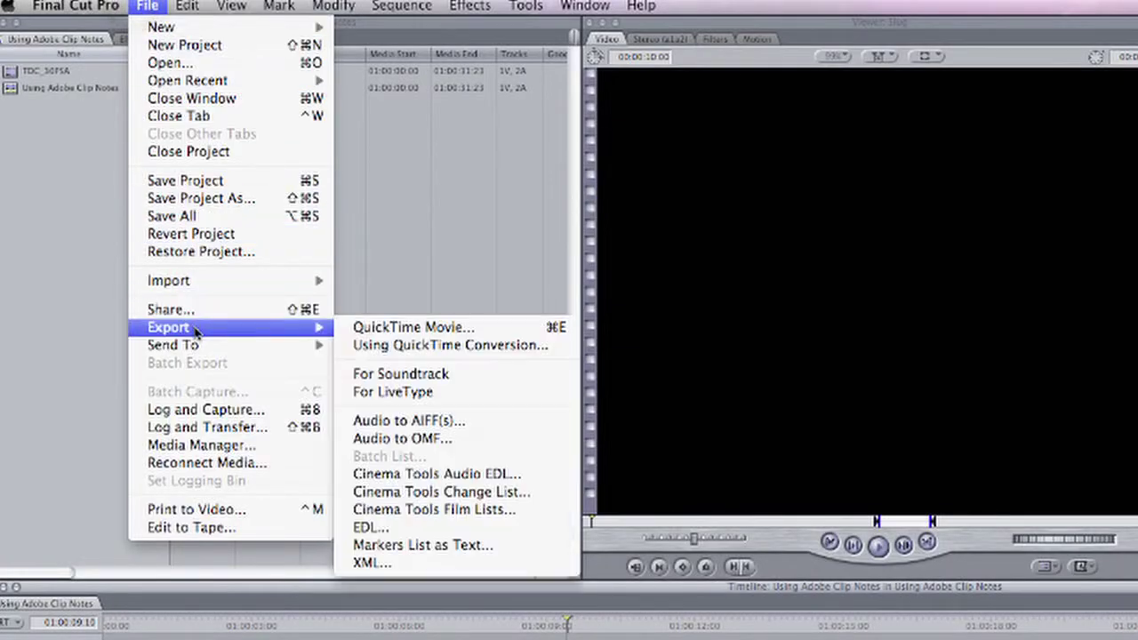
left_click(402, 329)
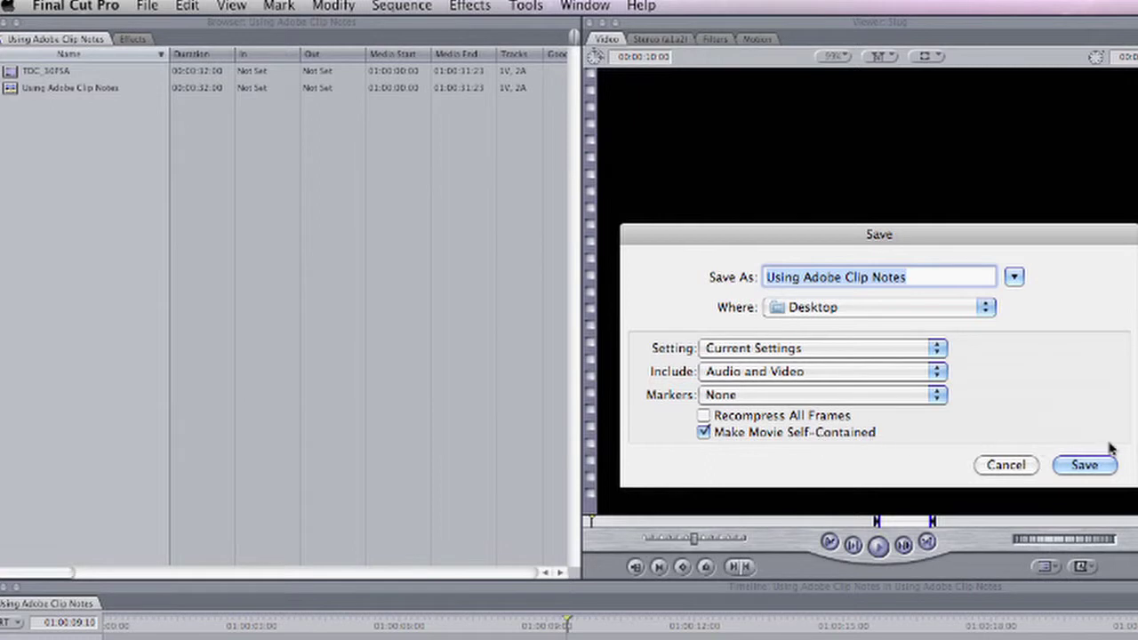
left_click(1086, 465)
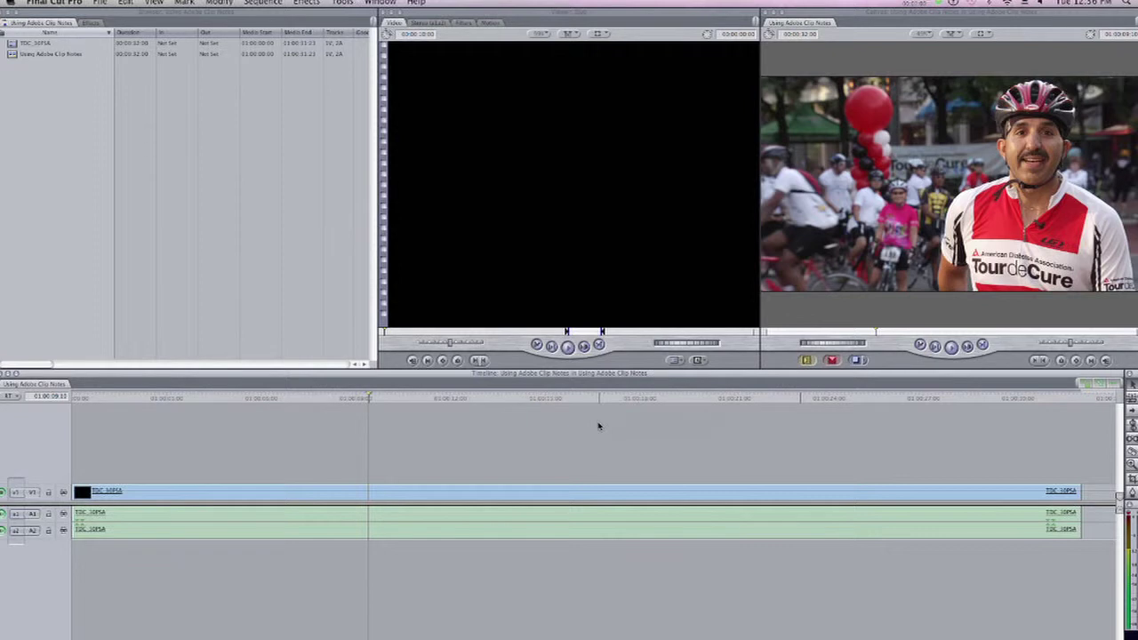
key("super+Tab")
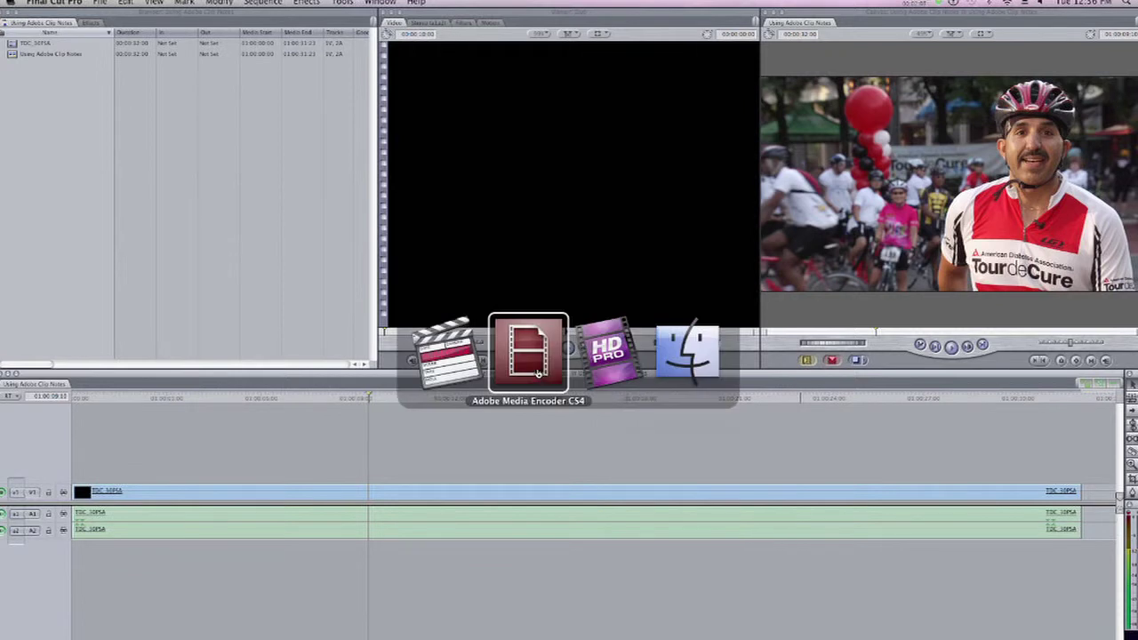
Queue Using Adobe Clip Notes.mov from the Desktop in Adobe Media Encoder CS4
left_click(537, 374)
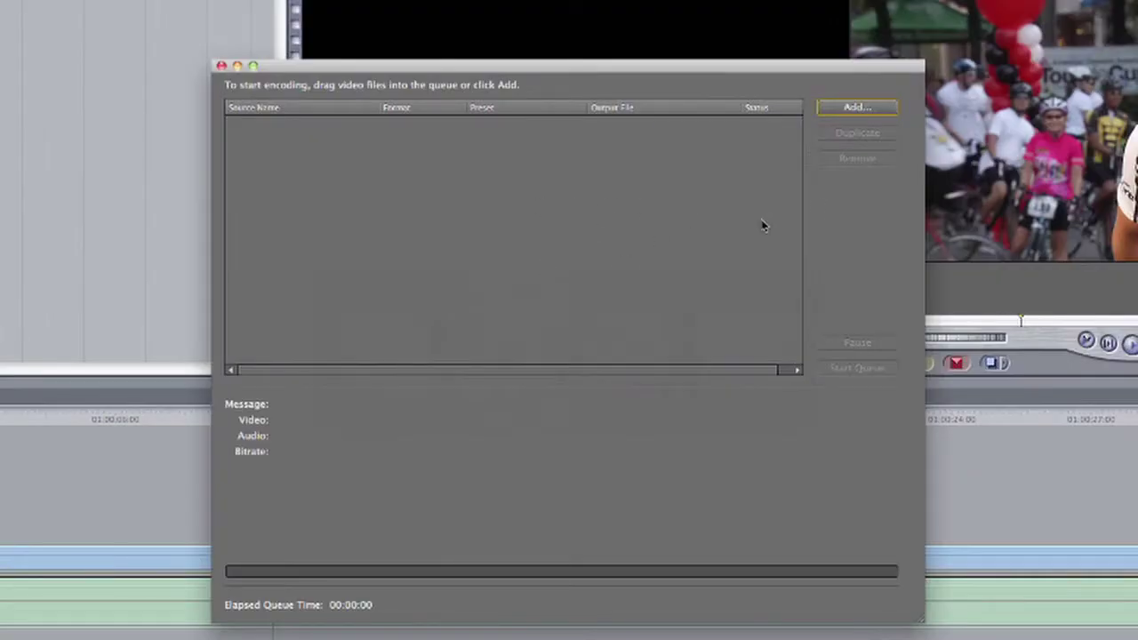
left_click(867, 110)
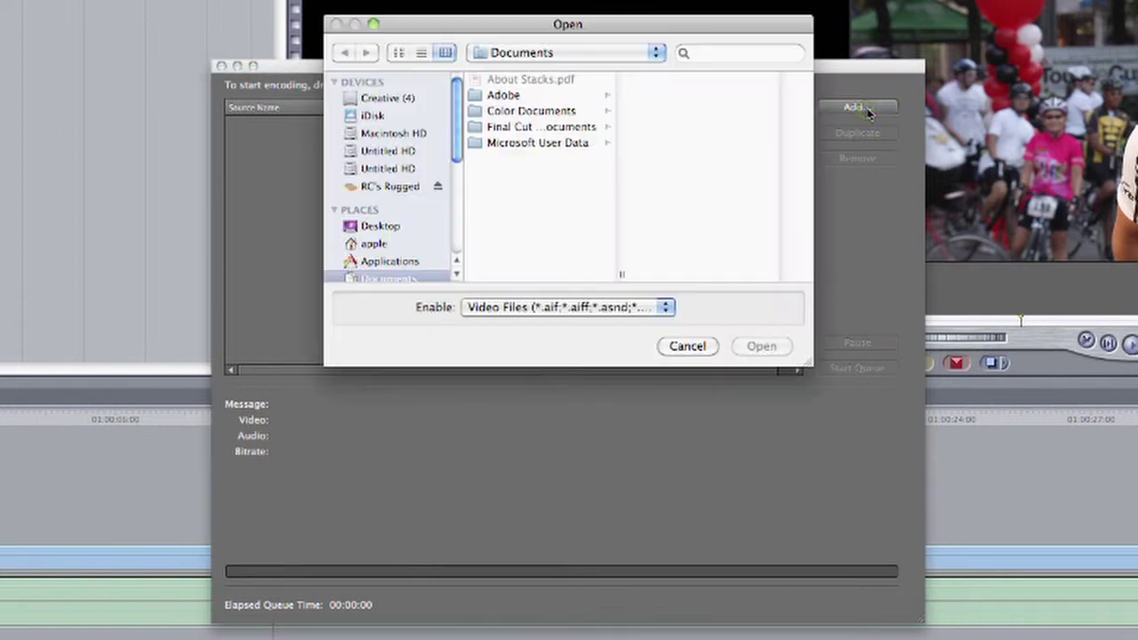
left_click(389, 233)
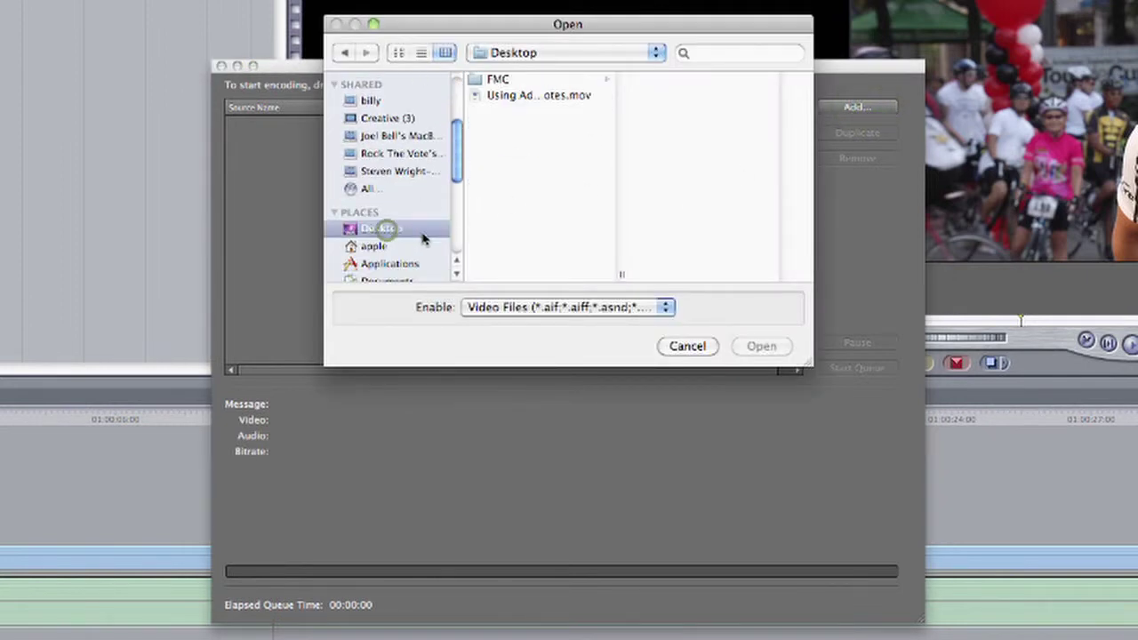
left_click(505, 95)
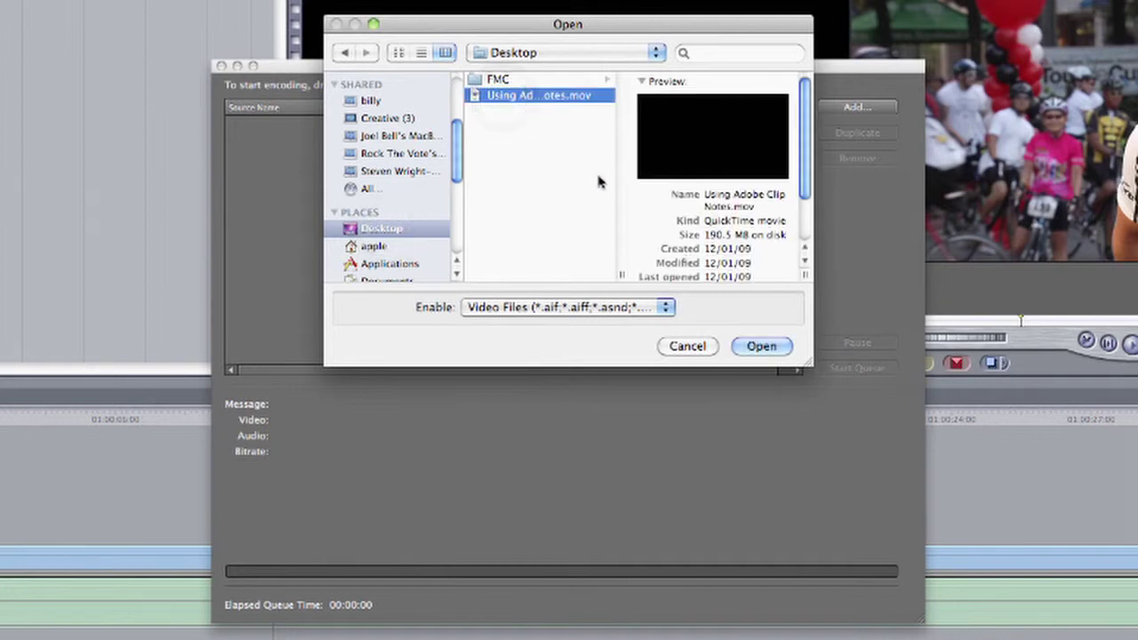
left_click(766, 352)
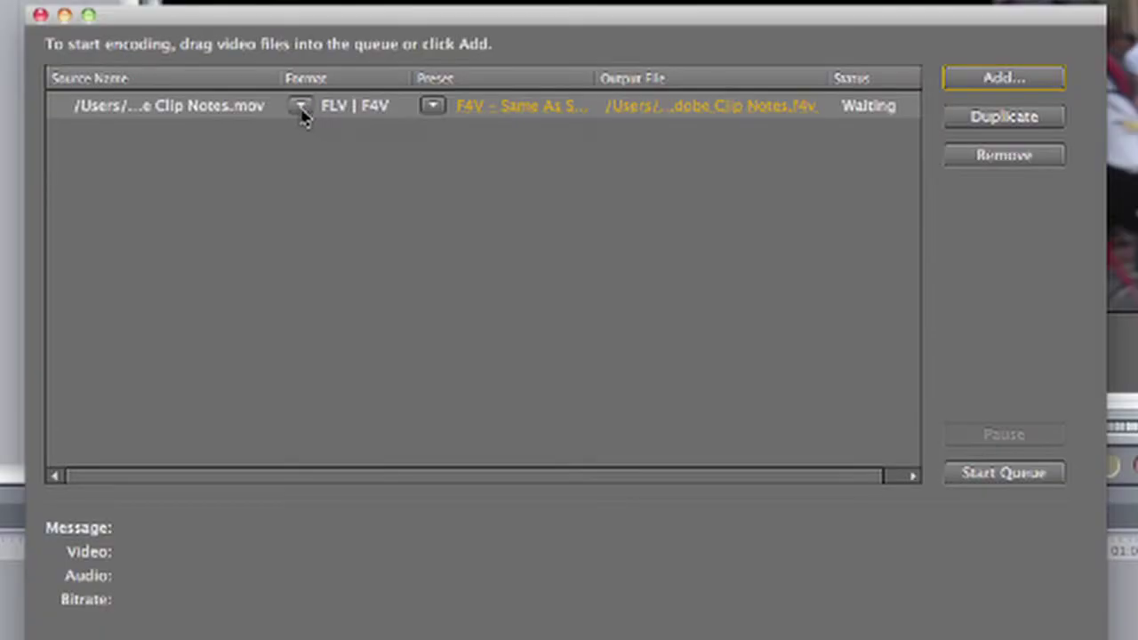
left_click(301, 108)
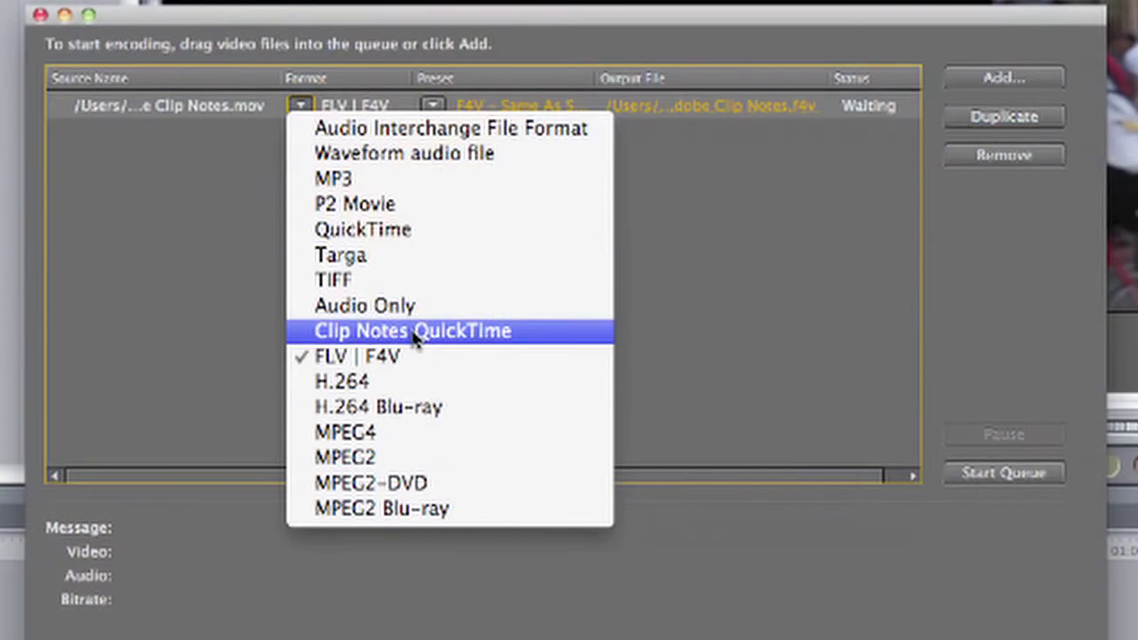
Set the queued movie to Clip Notes QuickTime with the NTSC Widescreen Source to 1024kbps preset
left_click(417, 331)
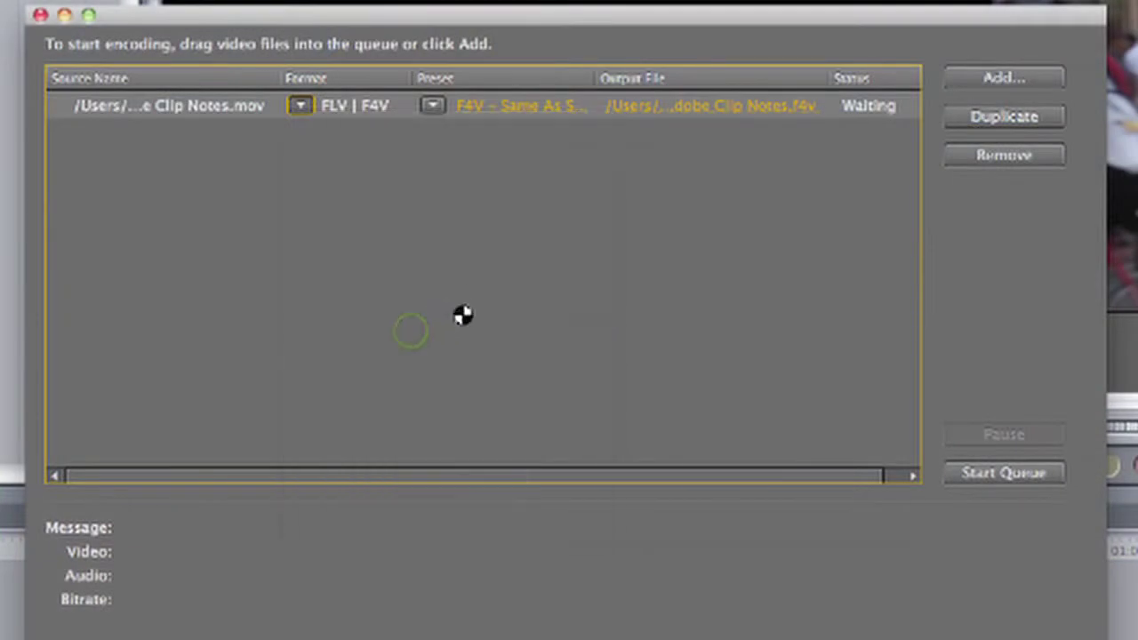
left_click(433, 107)
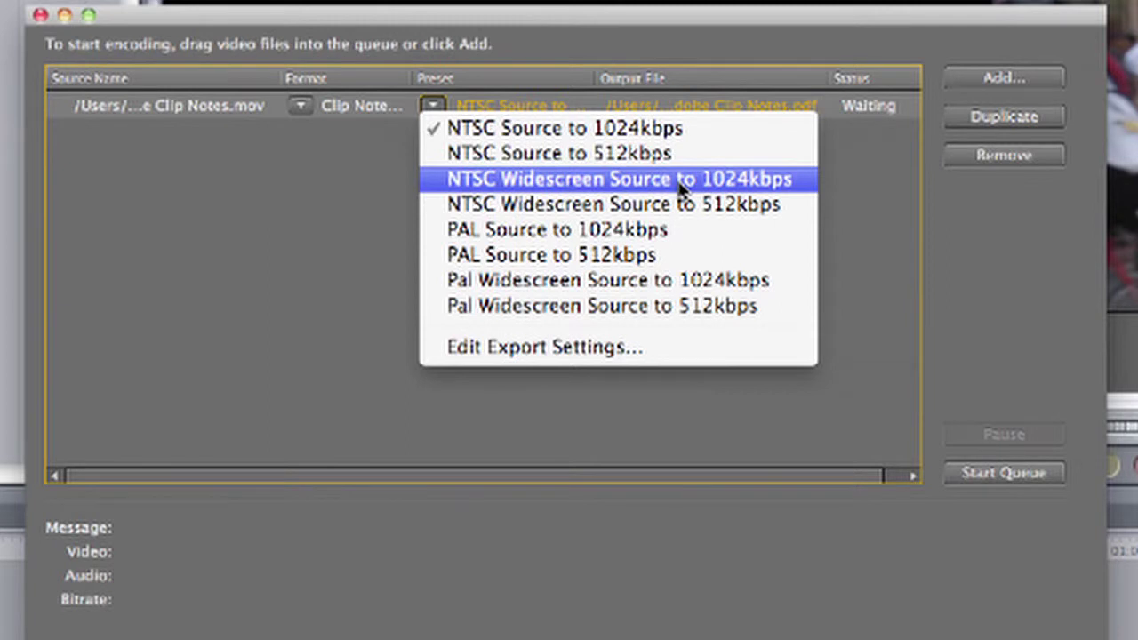
left_click(626, 183)
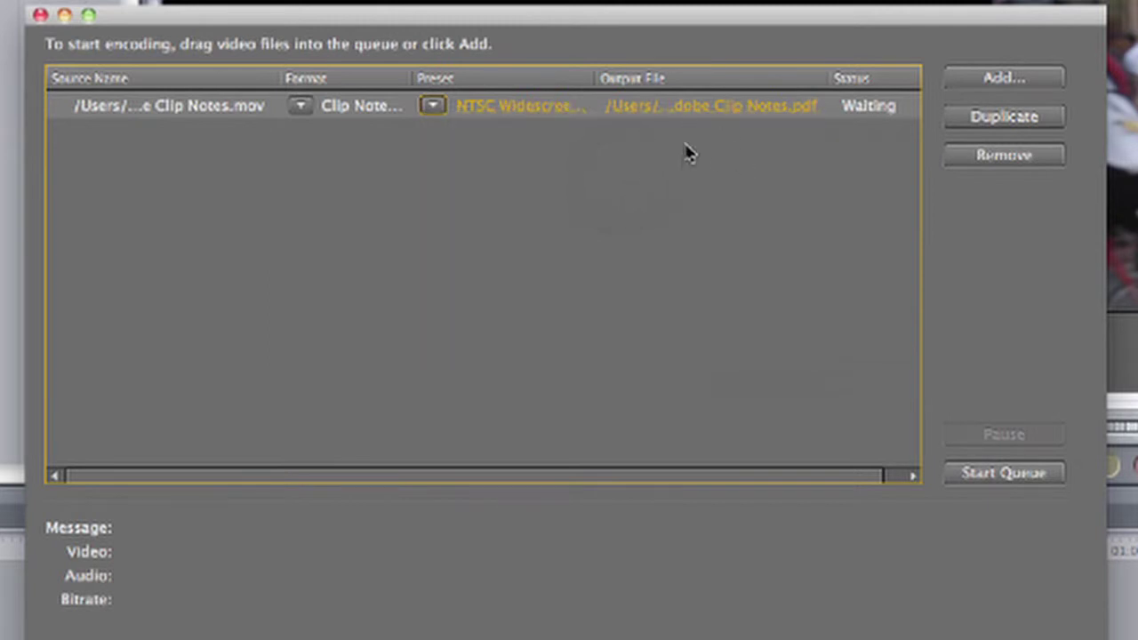
Save the output as Using Adobe Clip Notes.pdf and reselect the queued job's preset
left_click(646, 112)
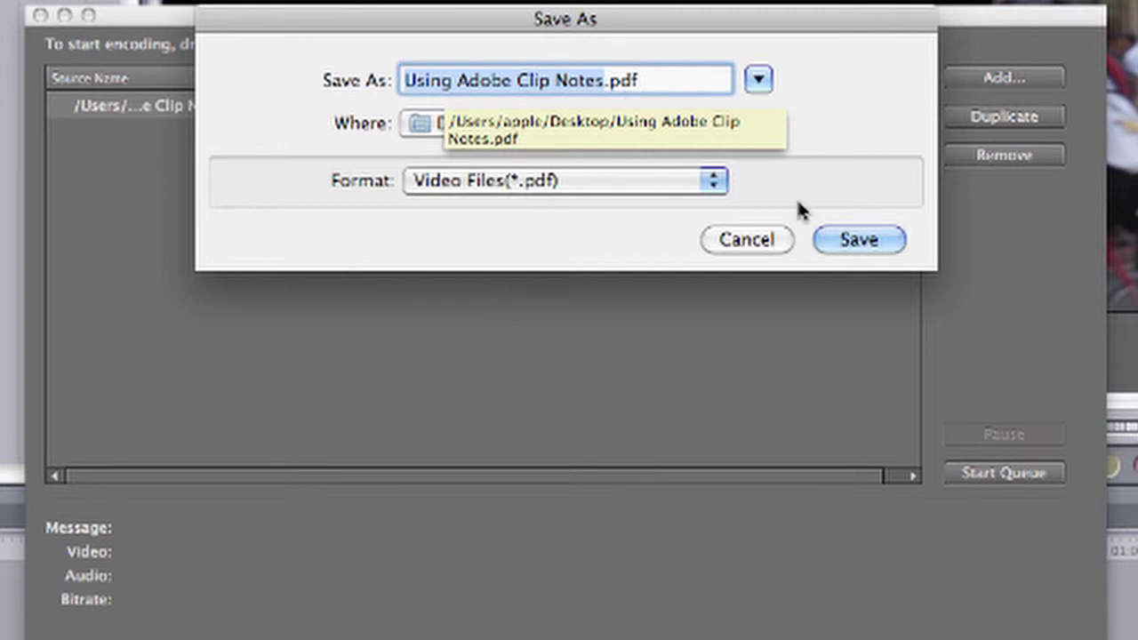
left_click(861, 242)
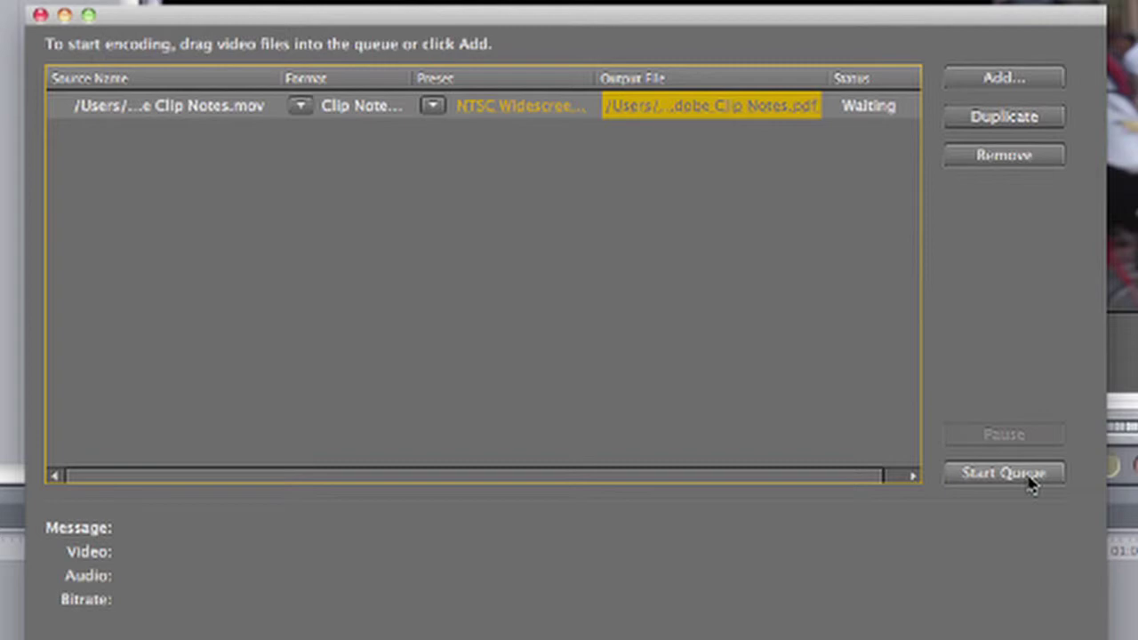
left_click(576, 314)
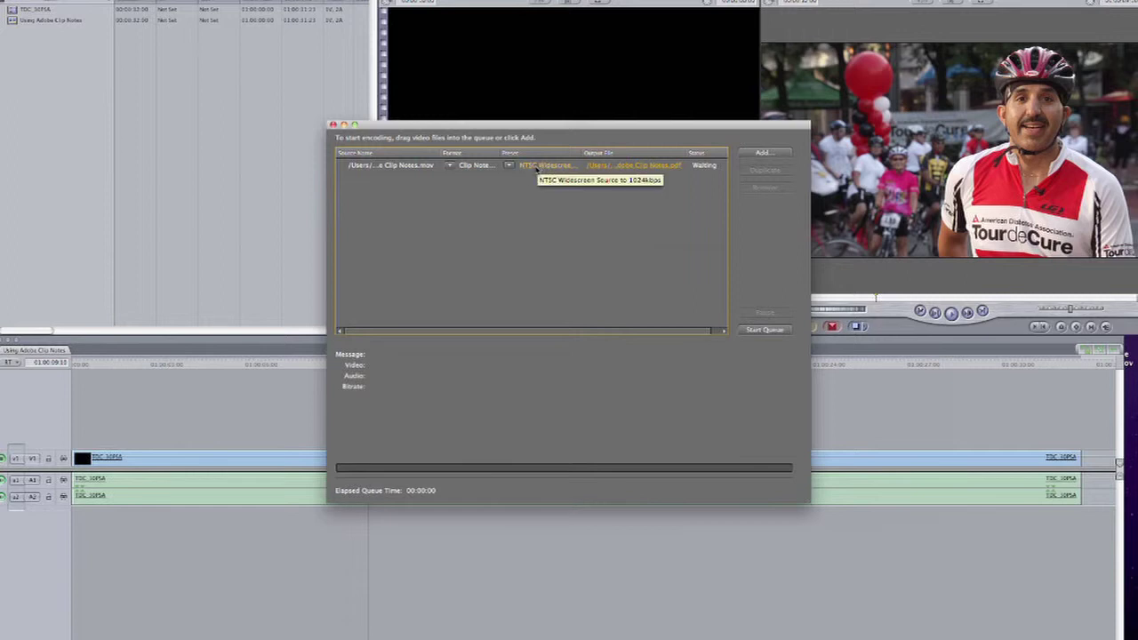
left_click(537, 167)
In the Clip Notes export settings, edit the reviewer instructions, enter the return e-mail address, and confirm
double_click(537, 167)
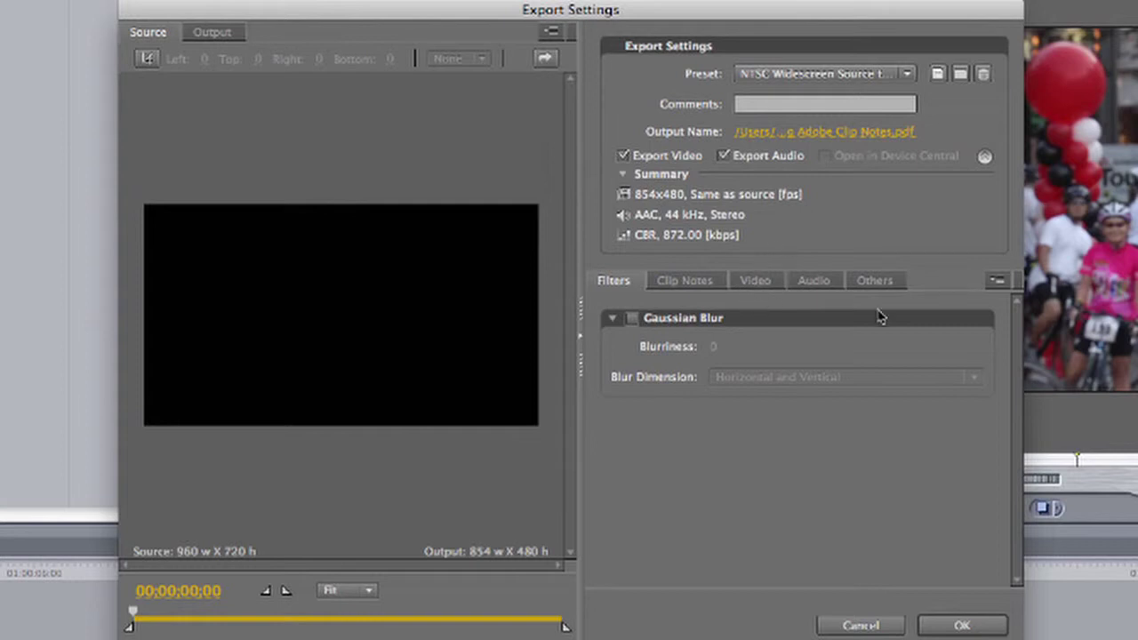
left_click(686, 282)
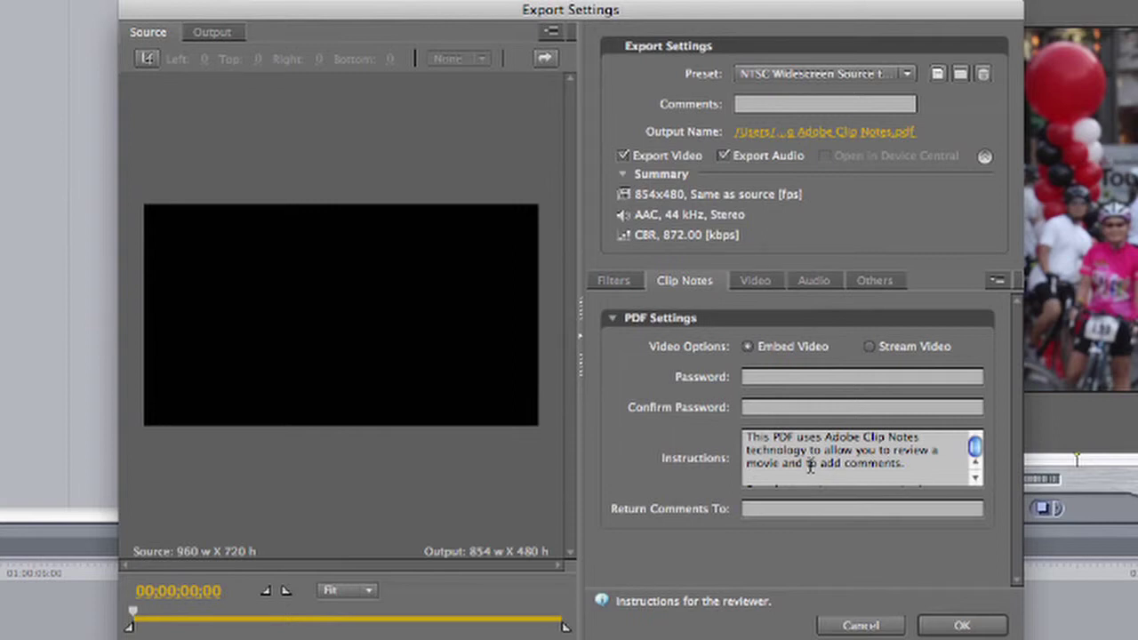
left_click(811, 464)
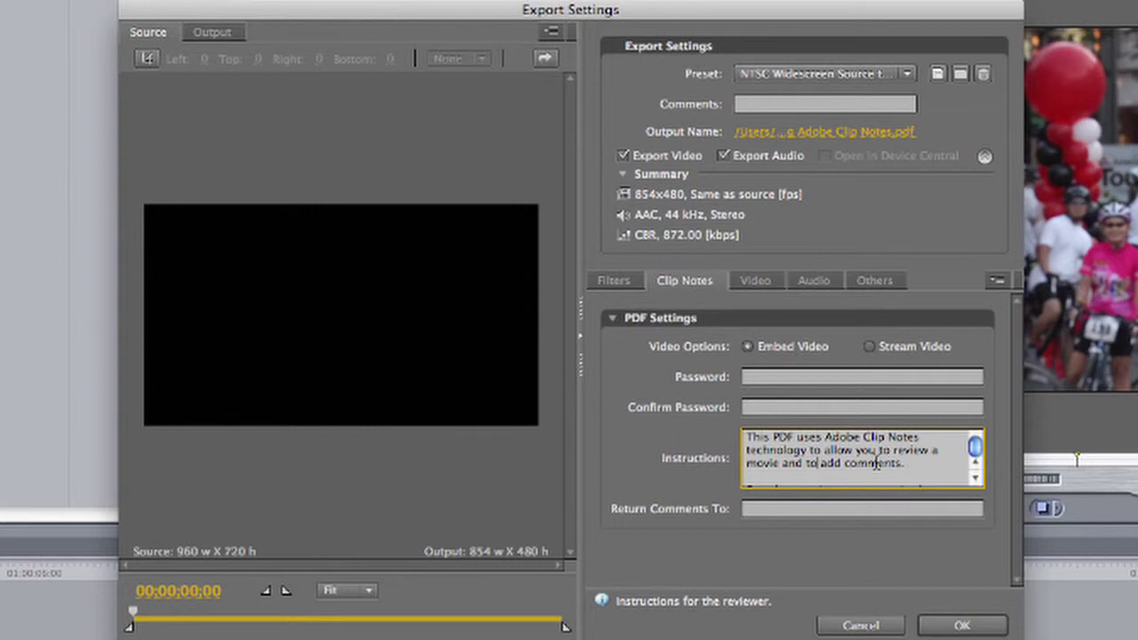
left_click(756, 510)
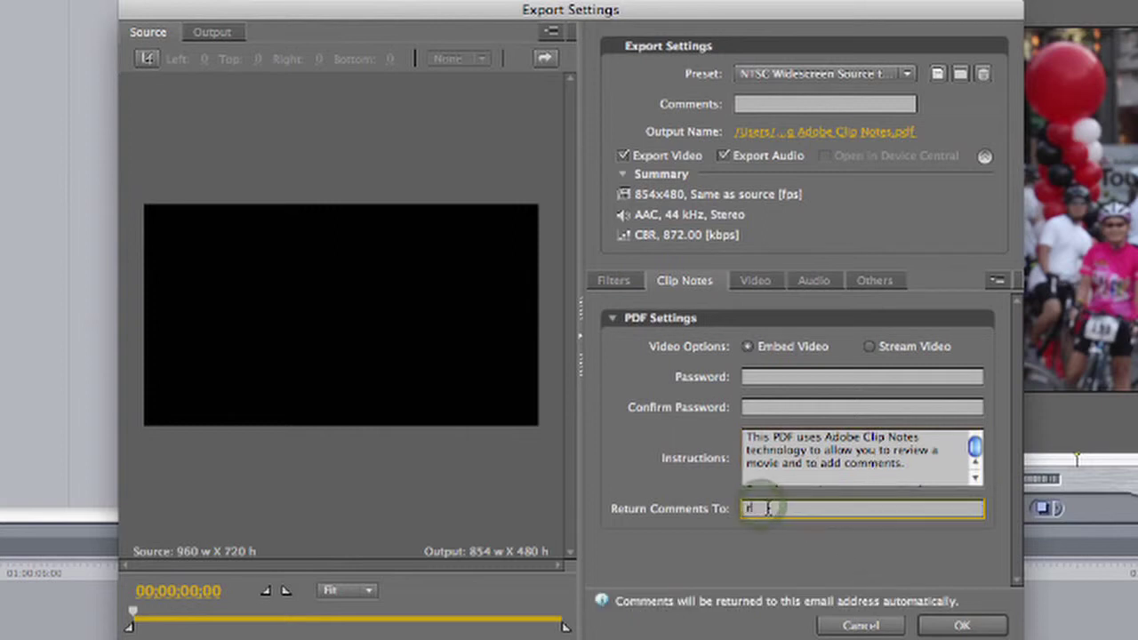
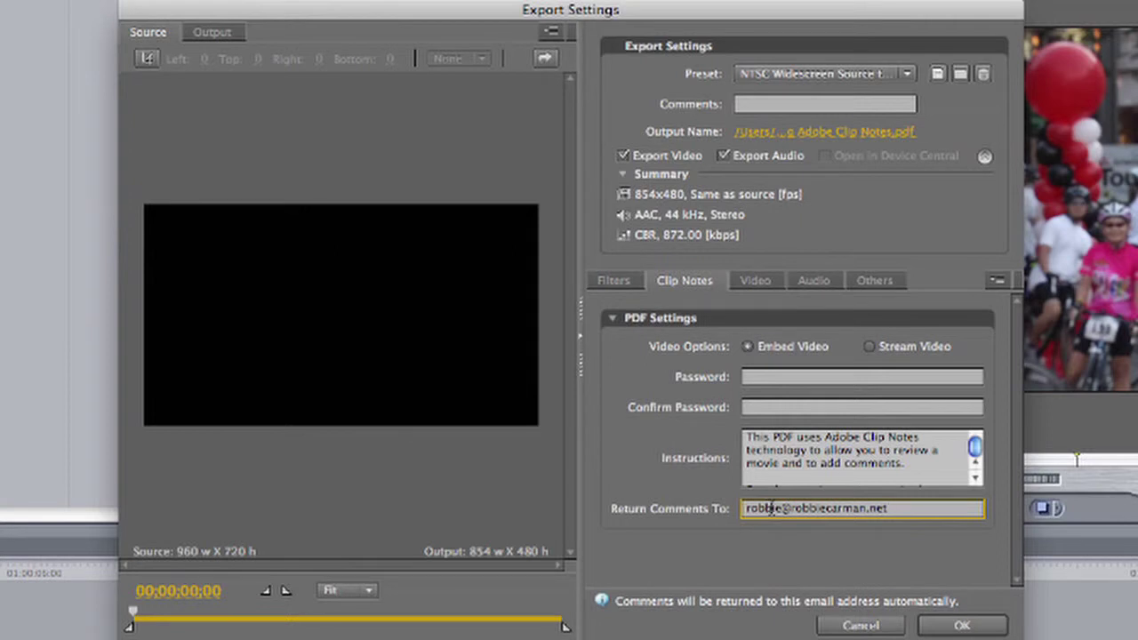
left_click(963, 623)
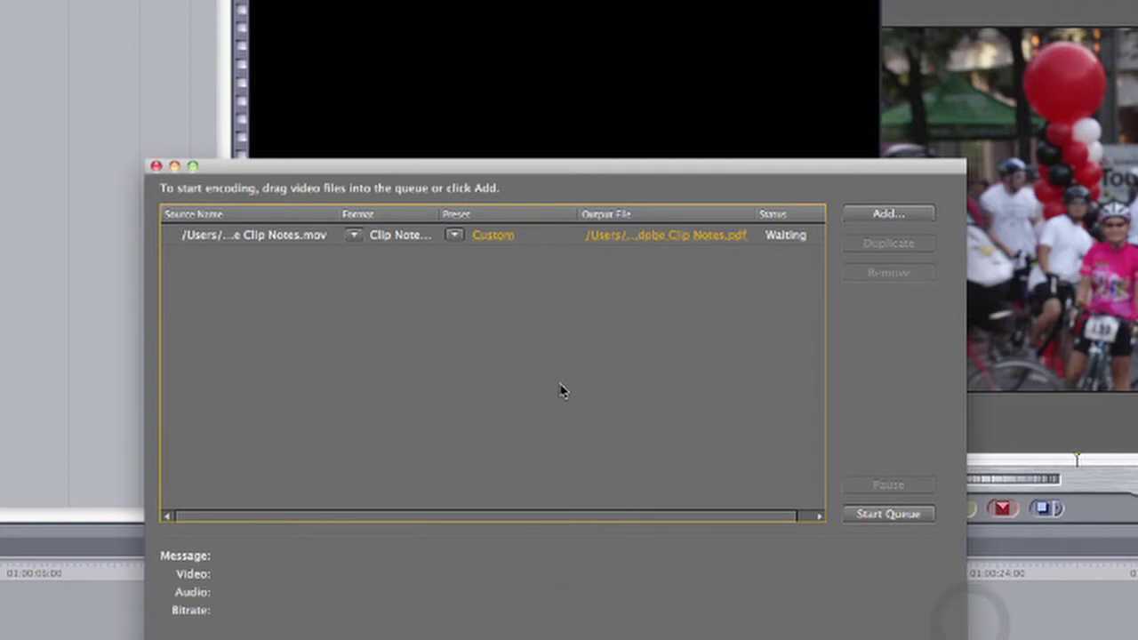
Run the queue to encode the Clip Notes PDF, then open a Finder window
left_click(880, 514)
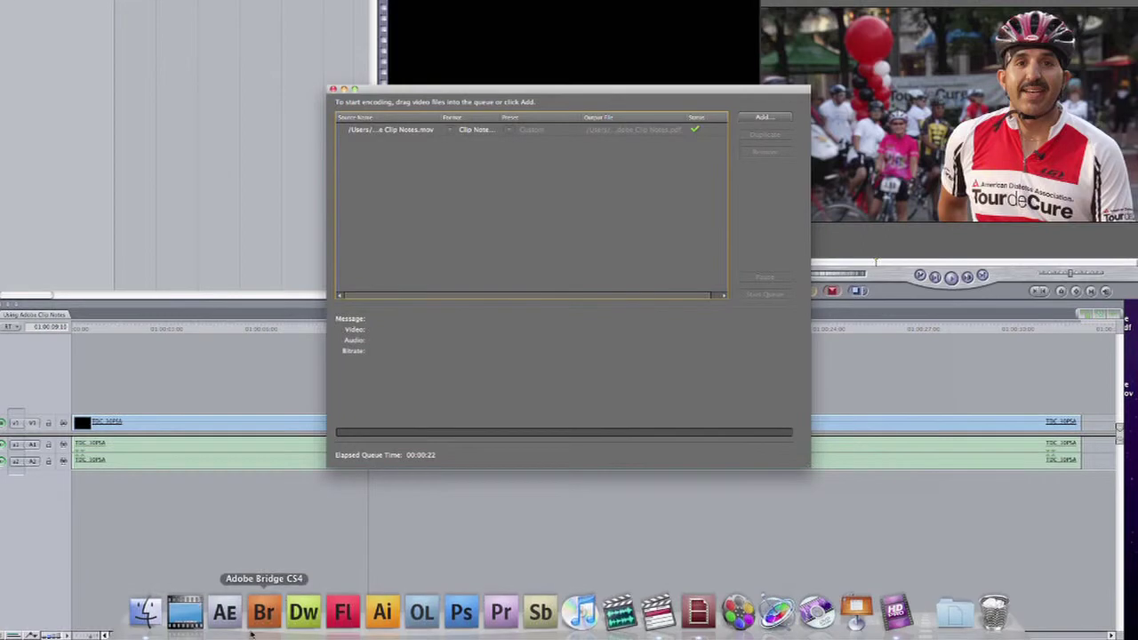
left_click(145, 613)
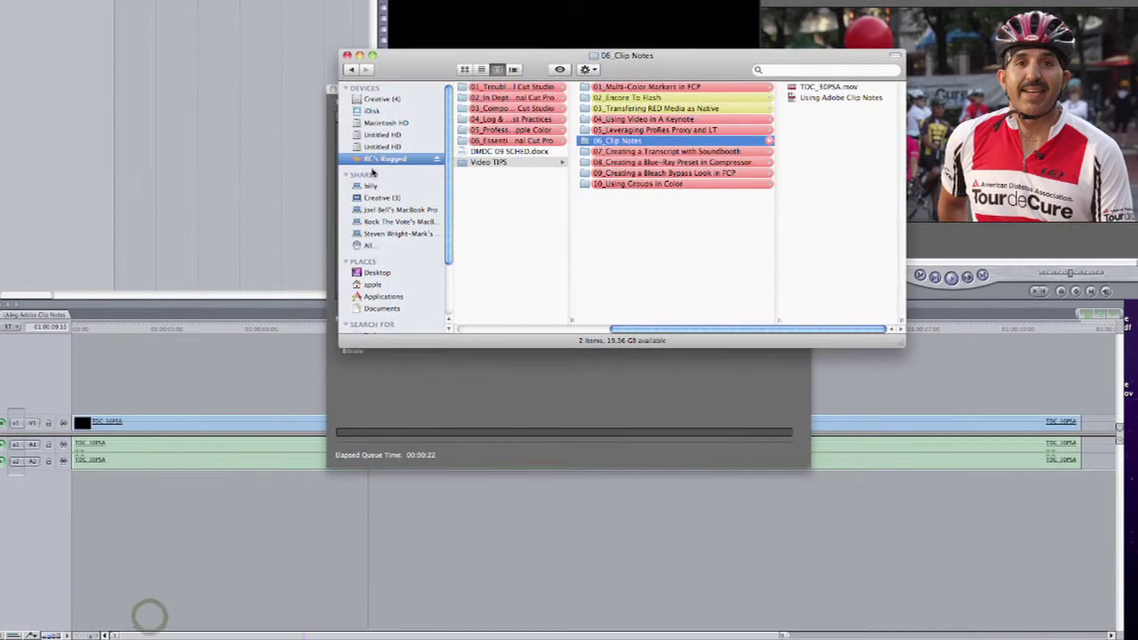
Open Using Adobe Clip Notes.pdf from the Desktop with Adobe Acrobat Pro (9.0.0)
left_click(377, 272)
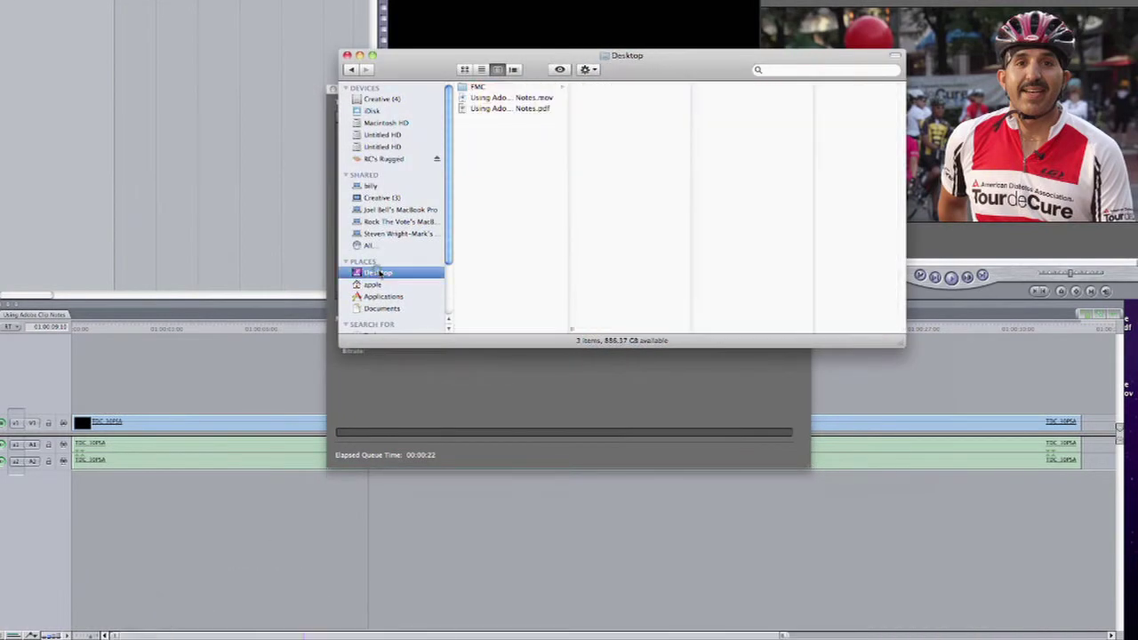
left_click(502, 108)
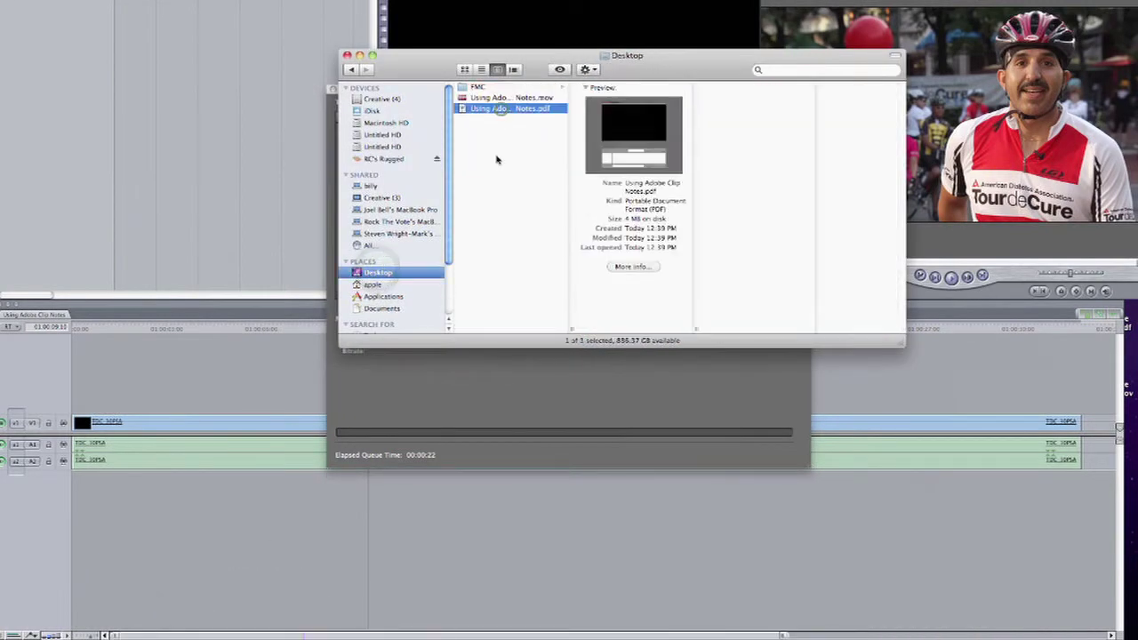
right_click(504, 111)
mouse_move(534, 125)
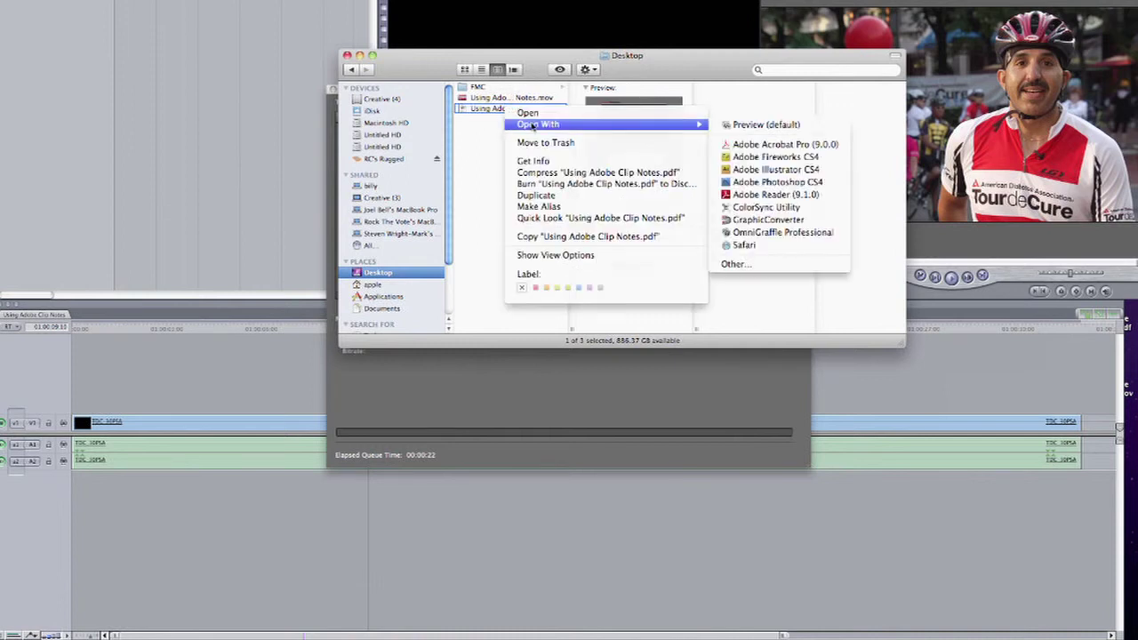
left_click(793, 146)
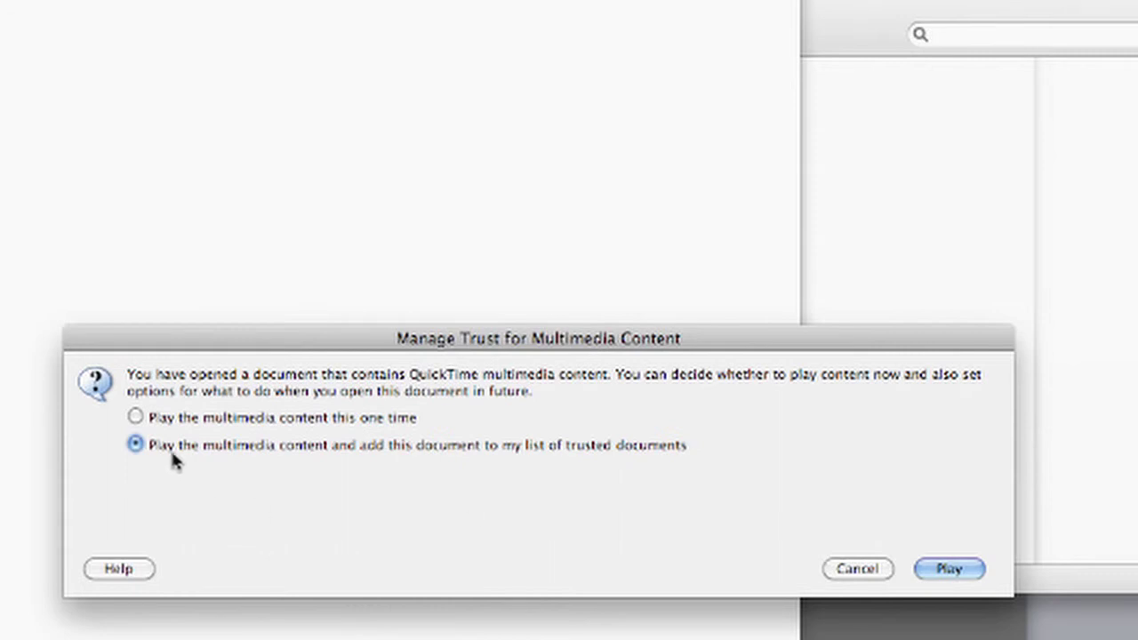
Trust the document so its movie plays, then move aside and dismiss the Clip Notes instructions
left_click(968, 572)
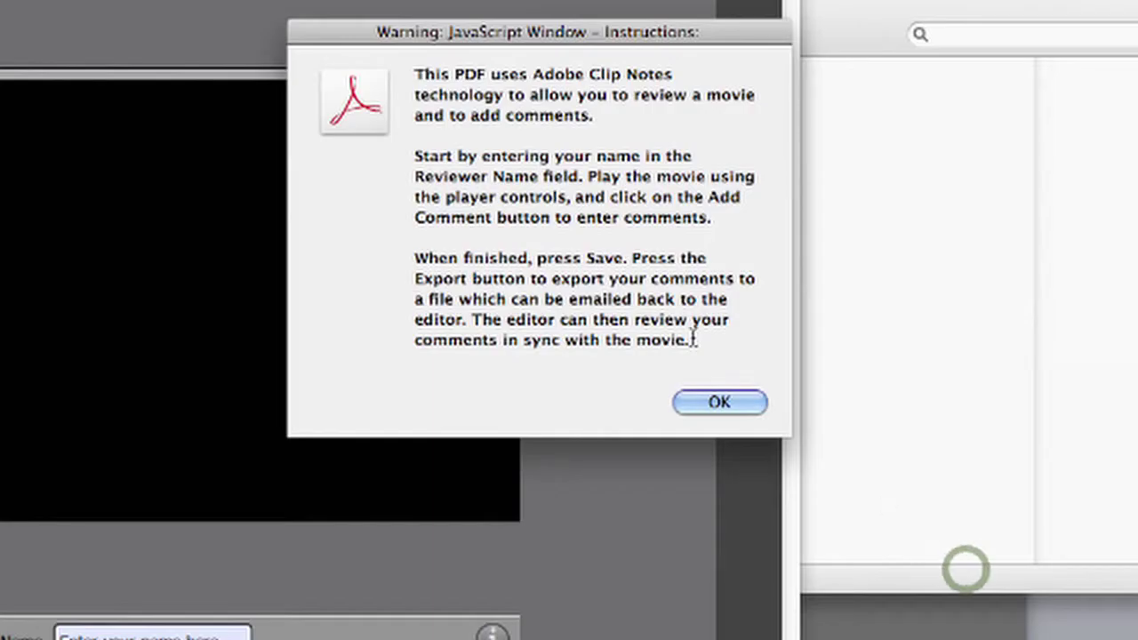
left_click_drag(542, 50, 685, 58)
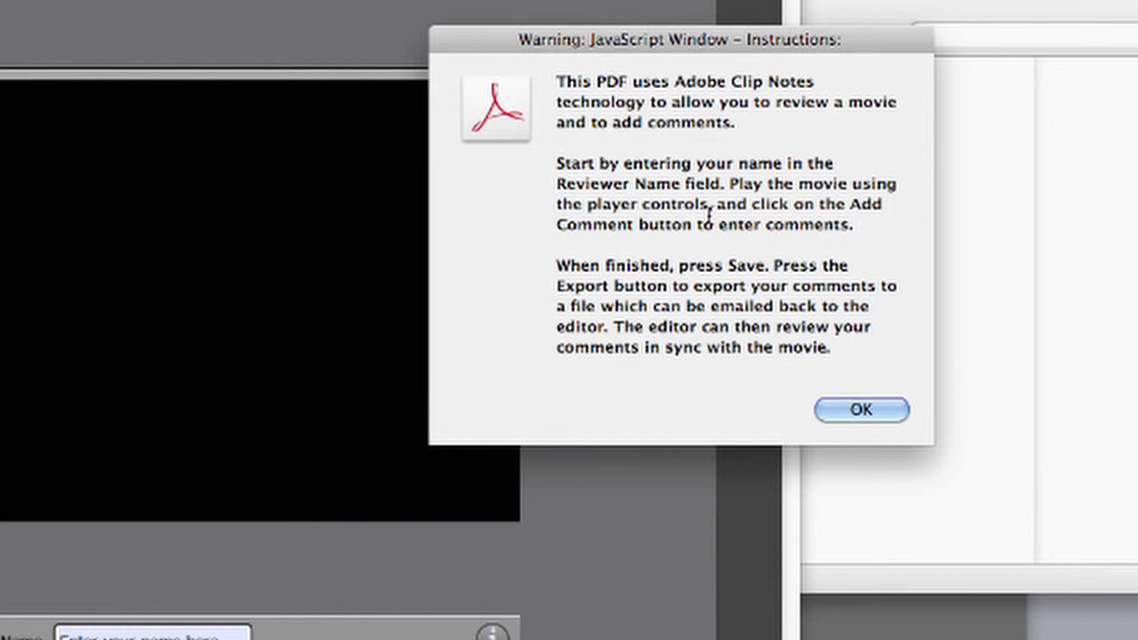
left_click(862, 409)
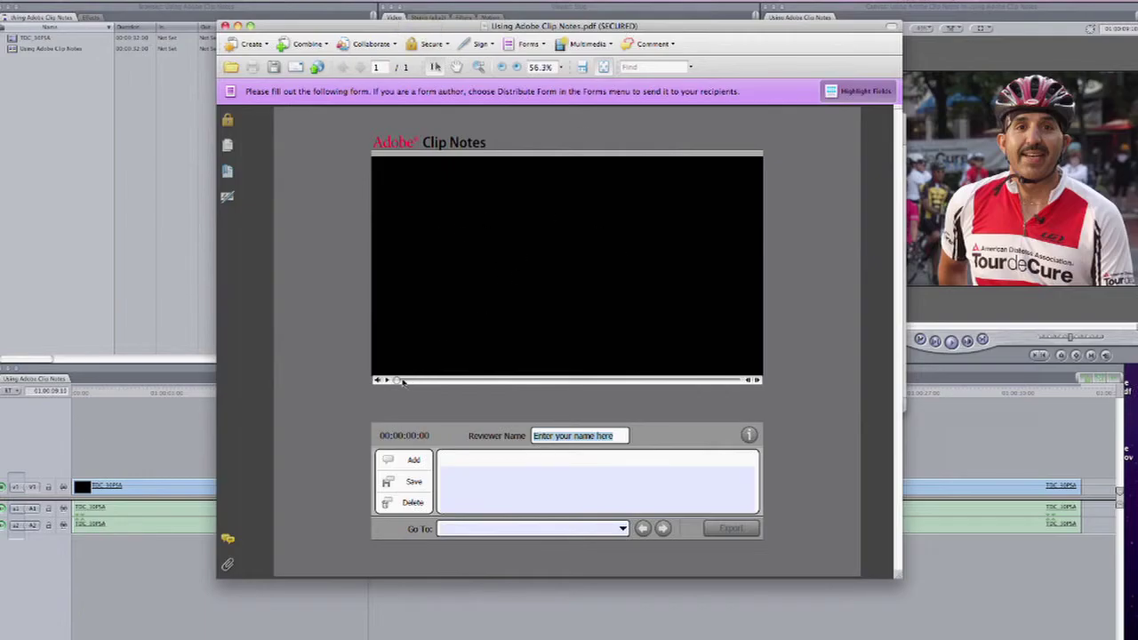
Start the review movie and enter the reviewer's name in the Reviewer Name field
left_click(403, 381)
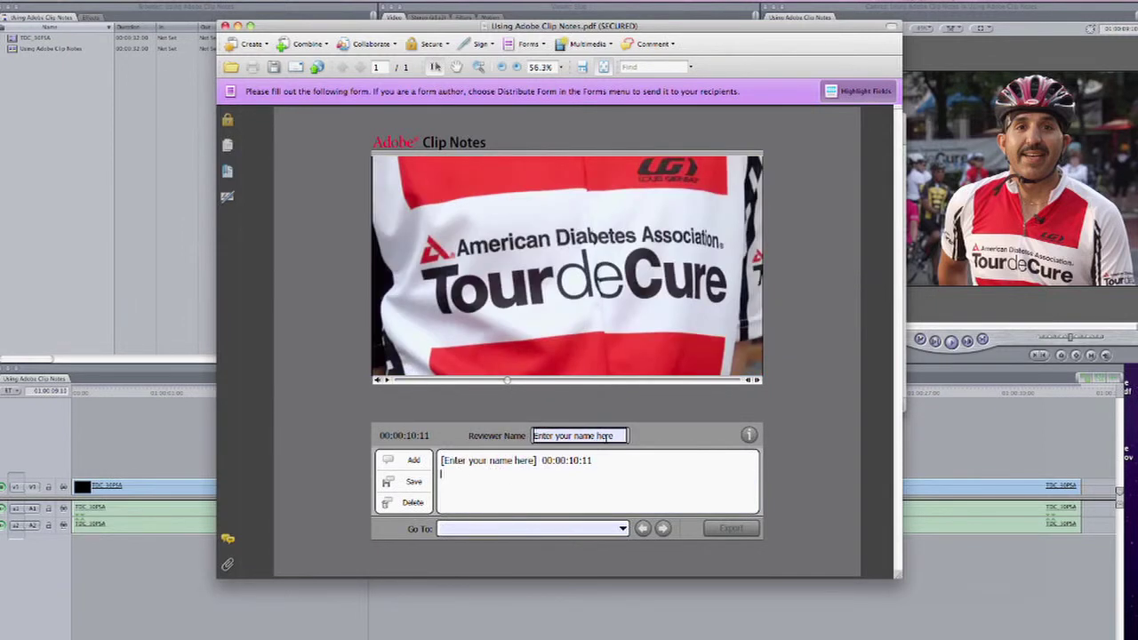
left_click(600, 436)
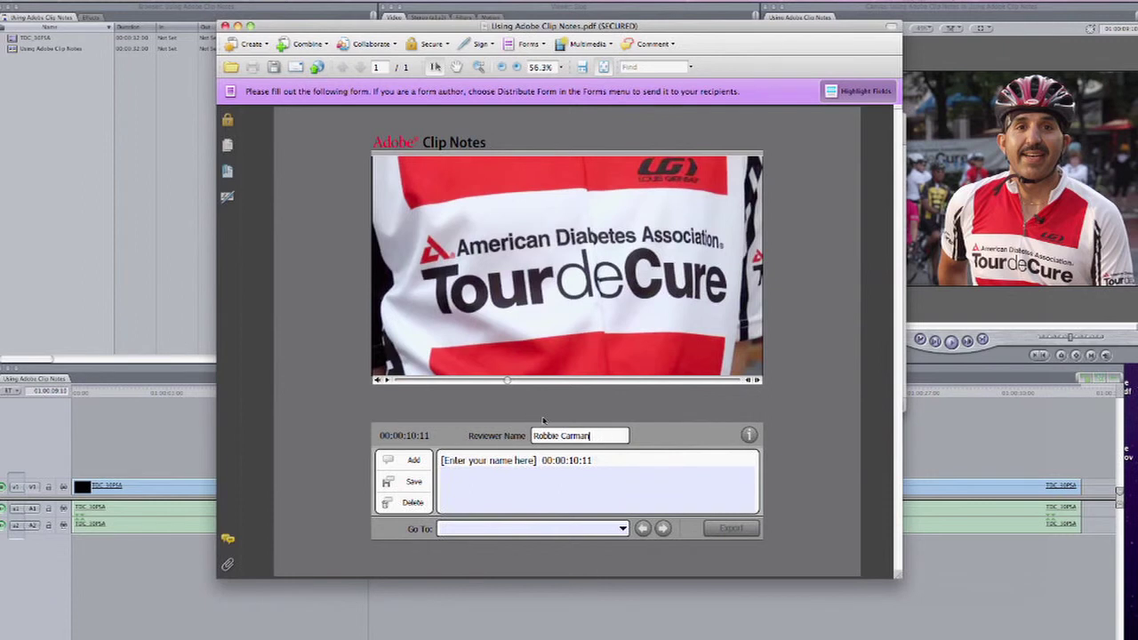
Pause at 00:00:07:04 and save the comment 'Nice Shot Really like this'
left_click(482, 382)
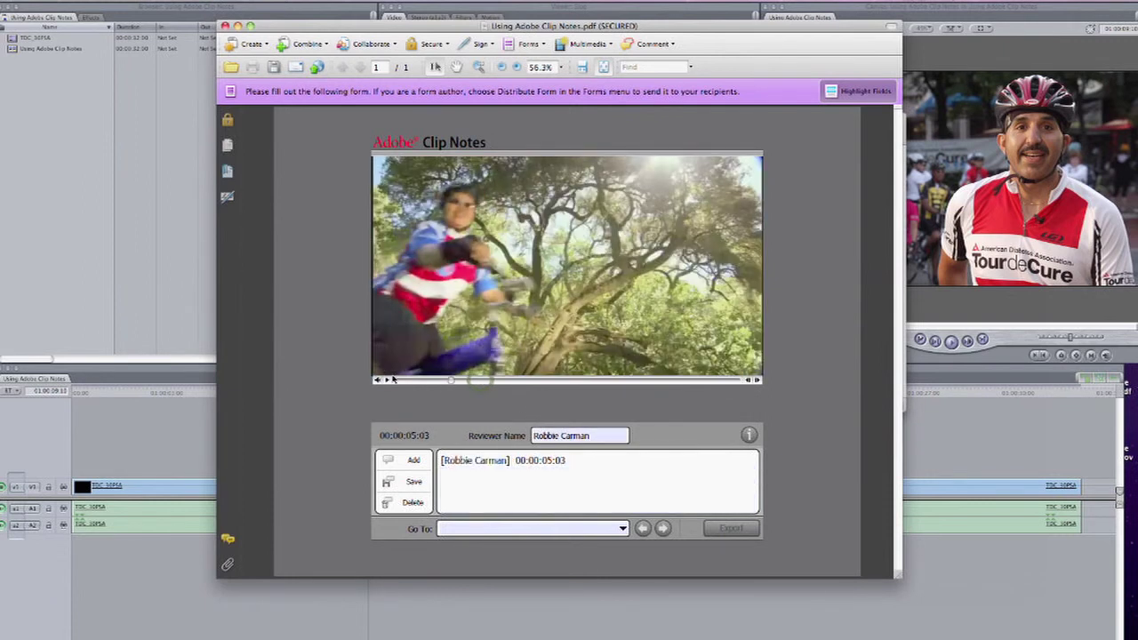
left_click(454, 380)
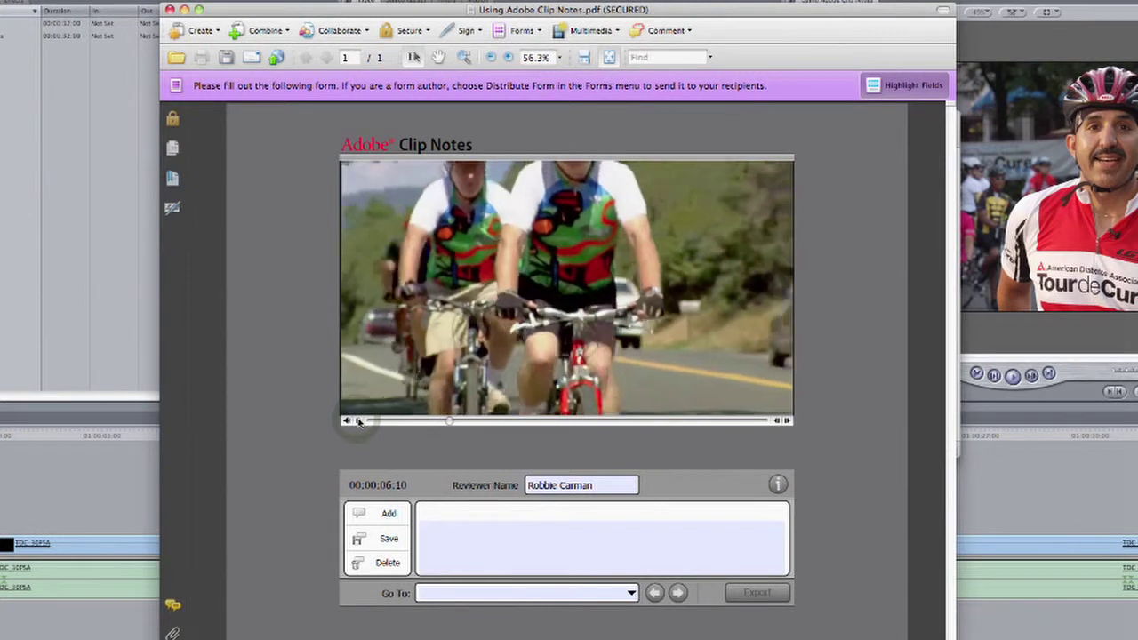
left_click(385, 381)
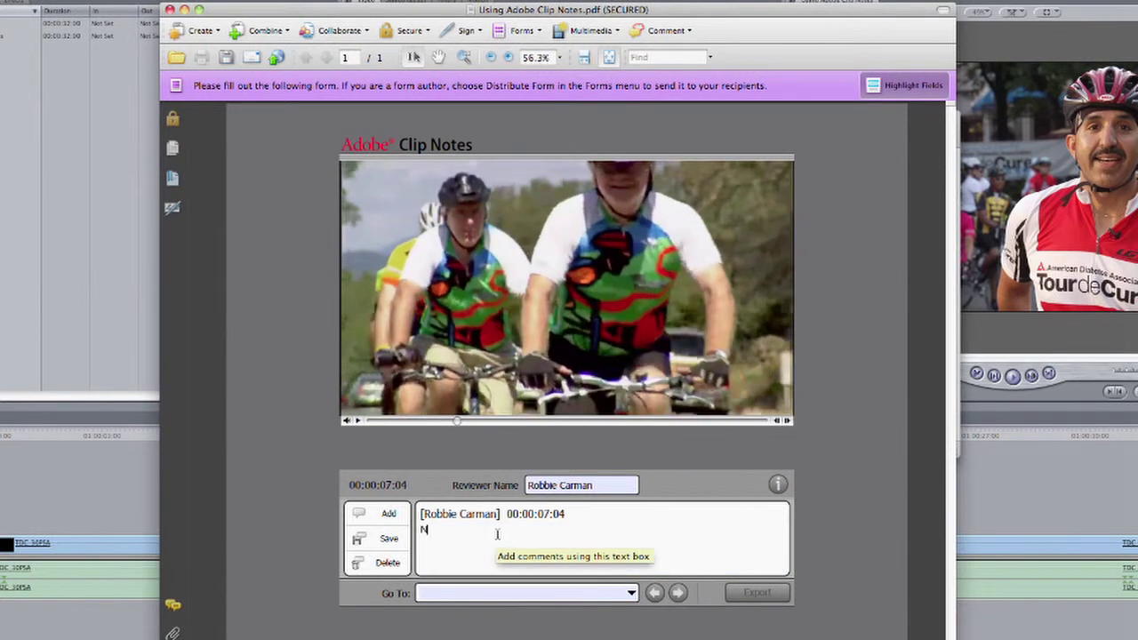
type("Nice Shot Really like this")
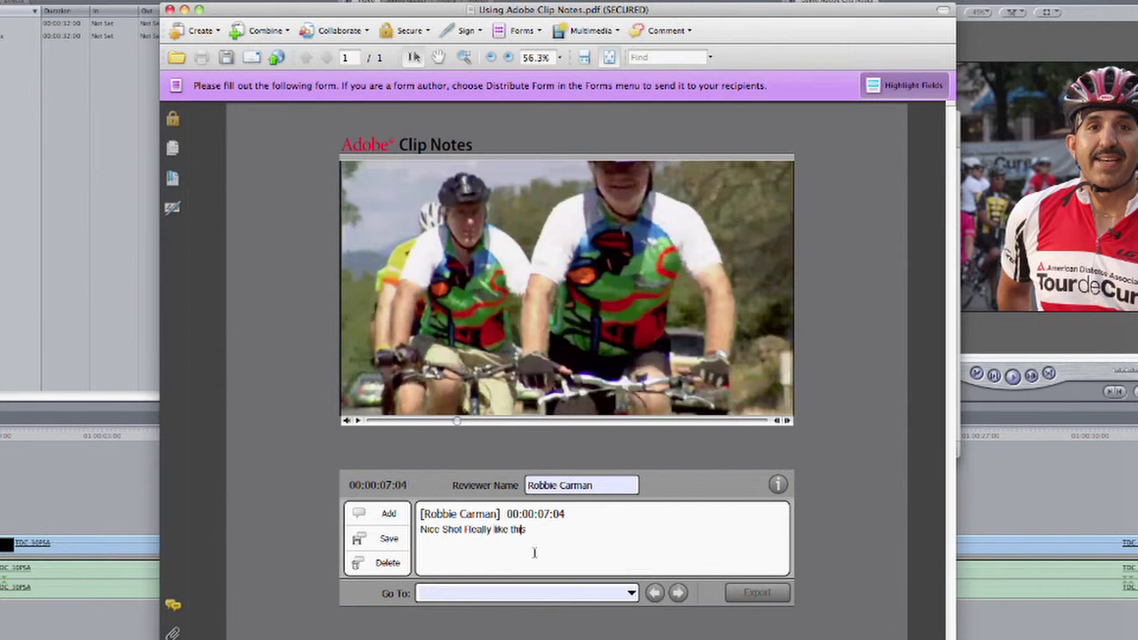
left_click(388, 538)
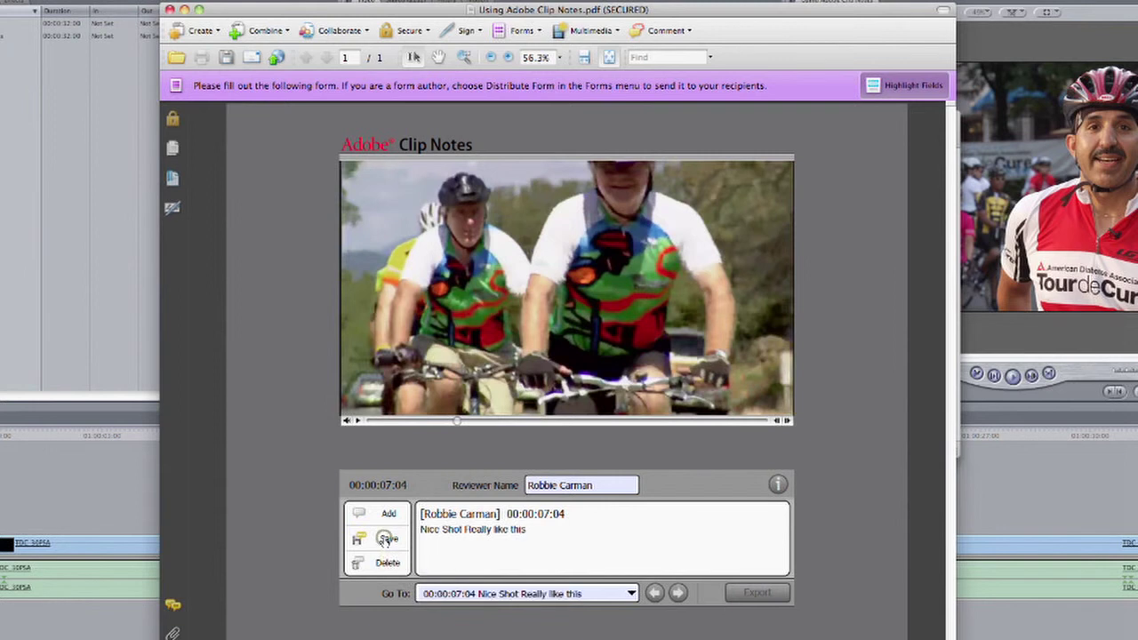